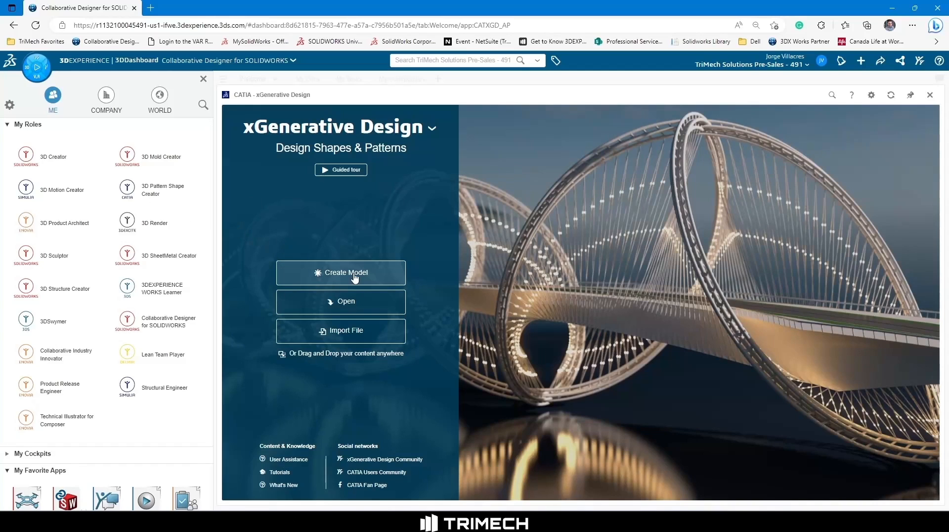
# Close the roles and apps side panel and create a new model named Part 1 with the Normal design range.
pyautogui.click(203, 79)
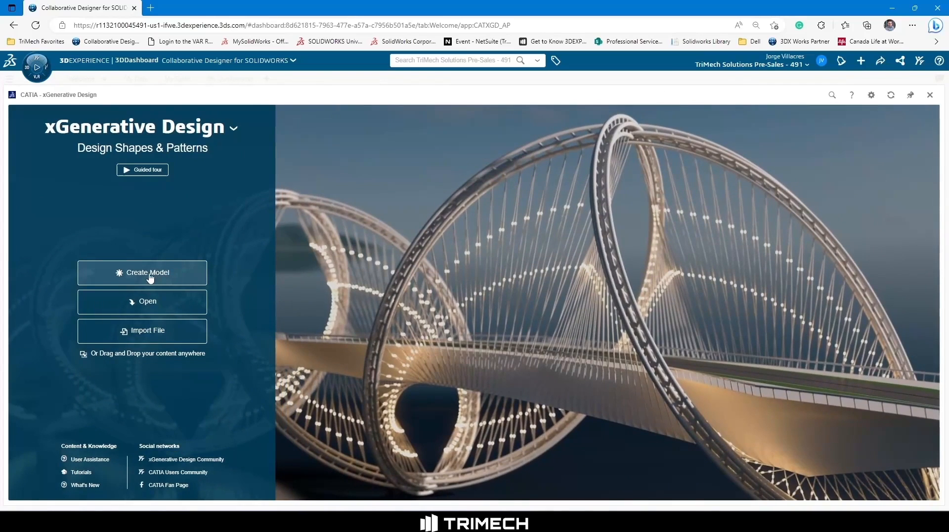
pyautogui.click(163, 275)
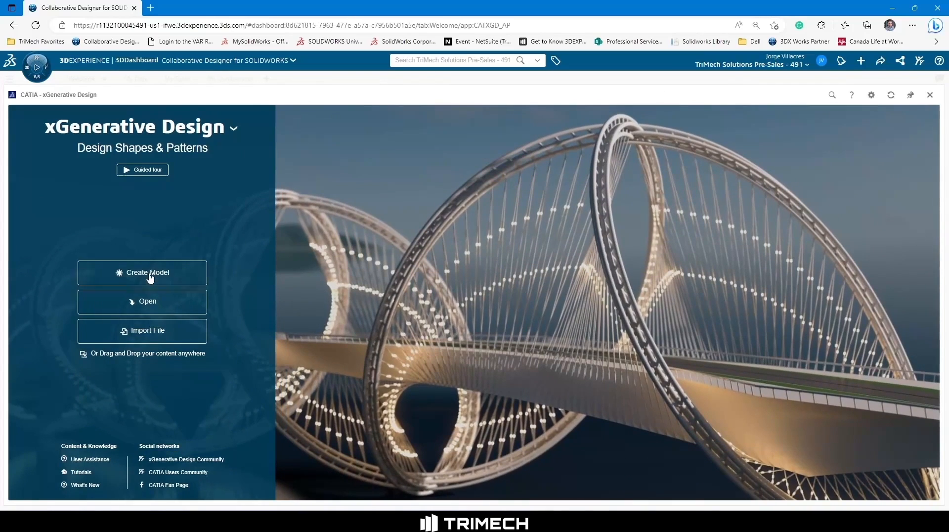
pyautogui.write('P')
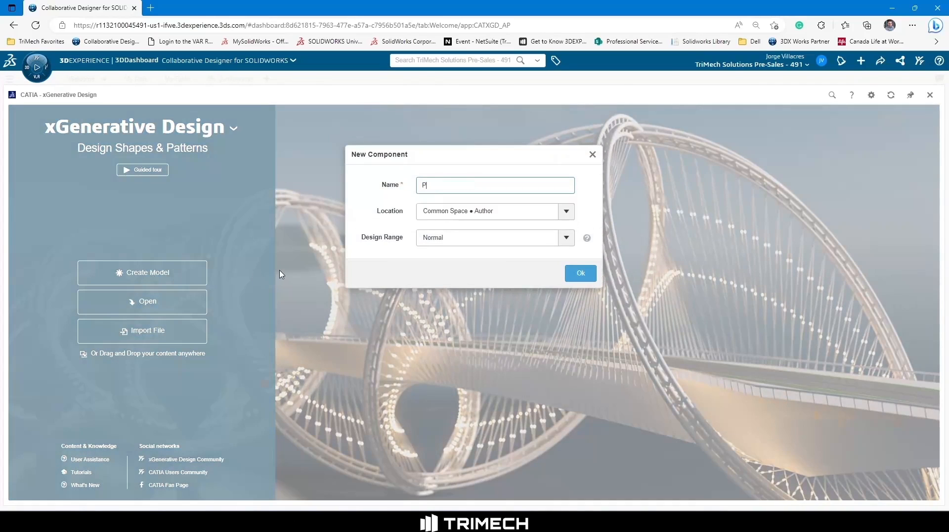
pyautogui.write('art 1')
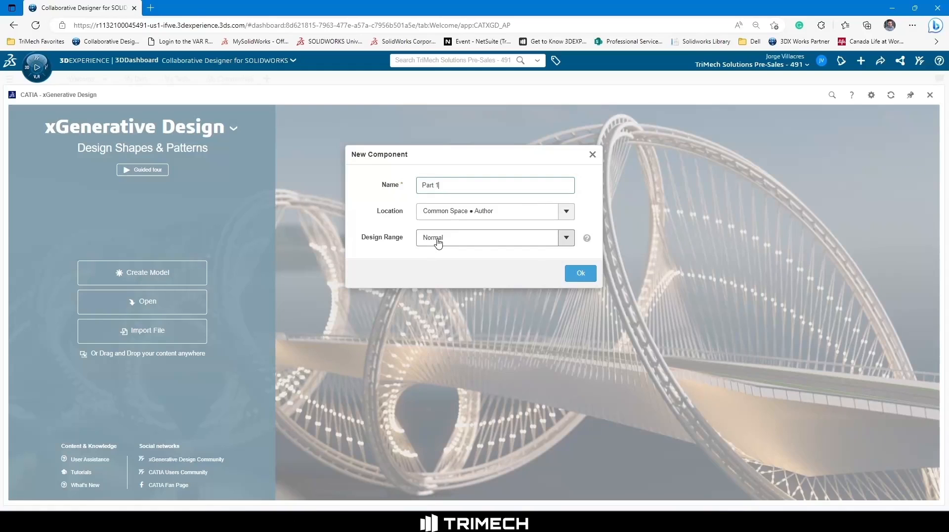
pyautogui.click(580, 273)
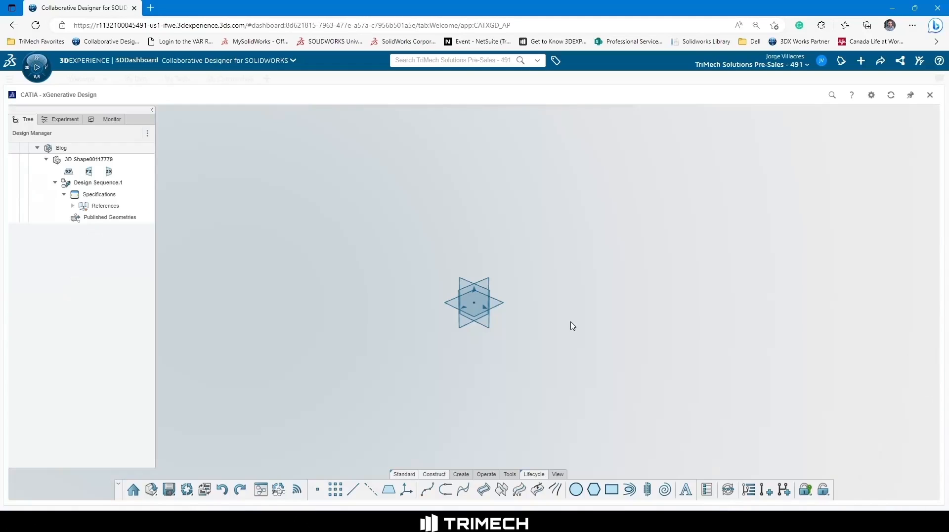
# Create a line from the origin point along the xy plane's normal, with start length 0 mm and end length 50 mm.
pyautogui.click(475, 303)
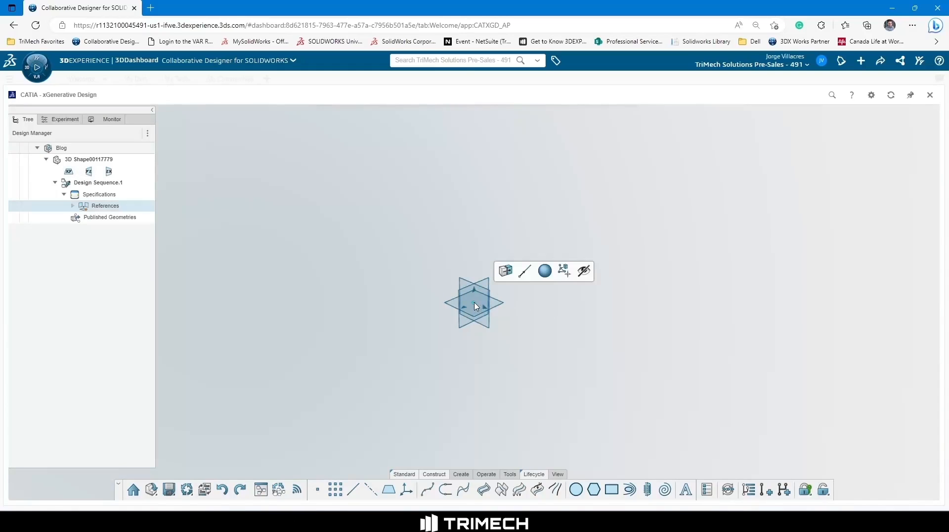
pyautogui.click(522, 275)
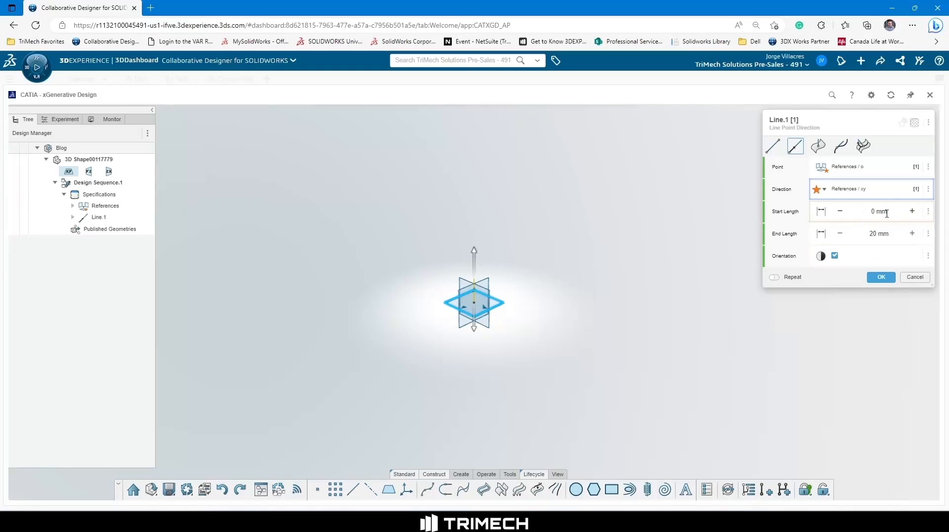
pyautogui.moveTo(884, 233); pyautogui.dragTo(875, 233)
pyautogui.click(876, 233)
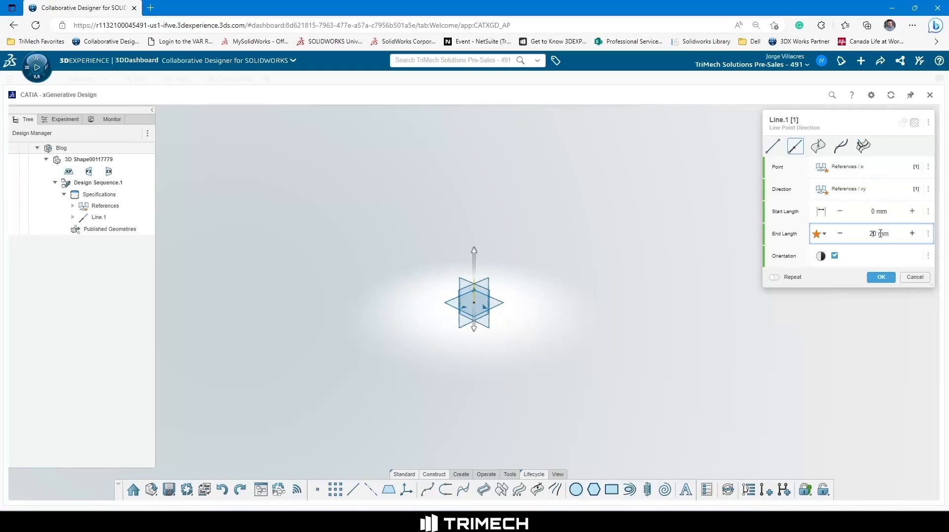
pyautogui.press('BackSpace')
pyautogui.press('BackSpace')
pyautogui.write('50')
pyautogui.press('Return')
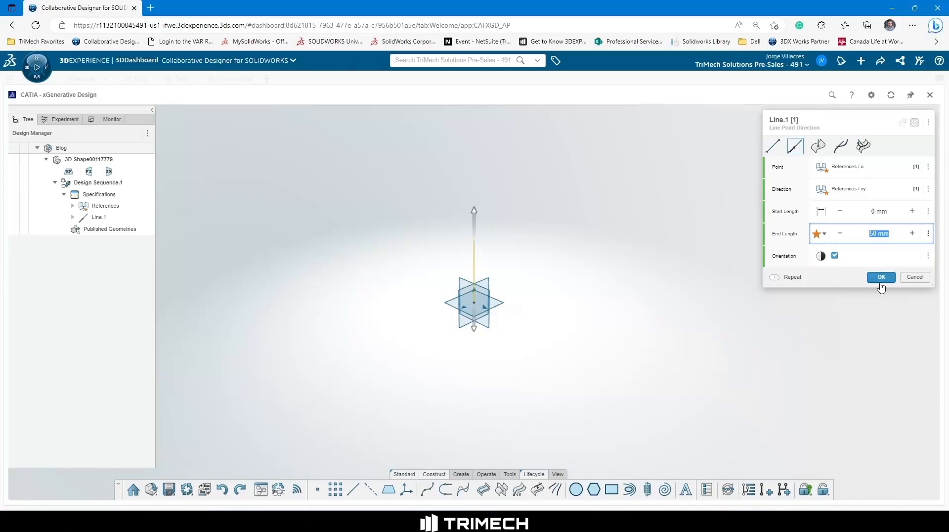
pyautogui.click(881, 278)
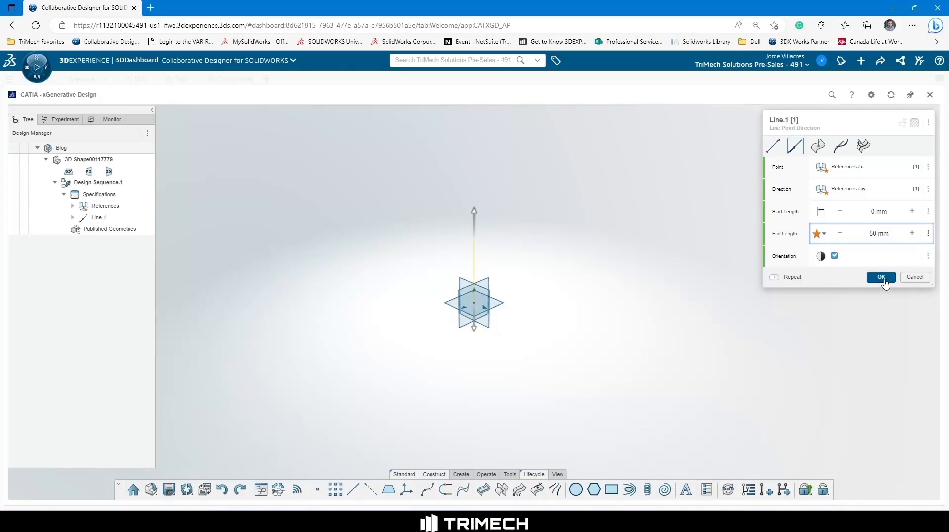
pyautogui.click(561, 270)
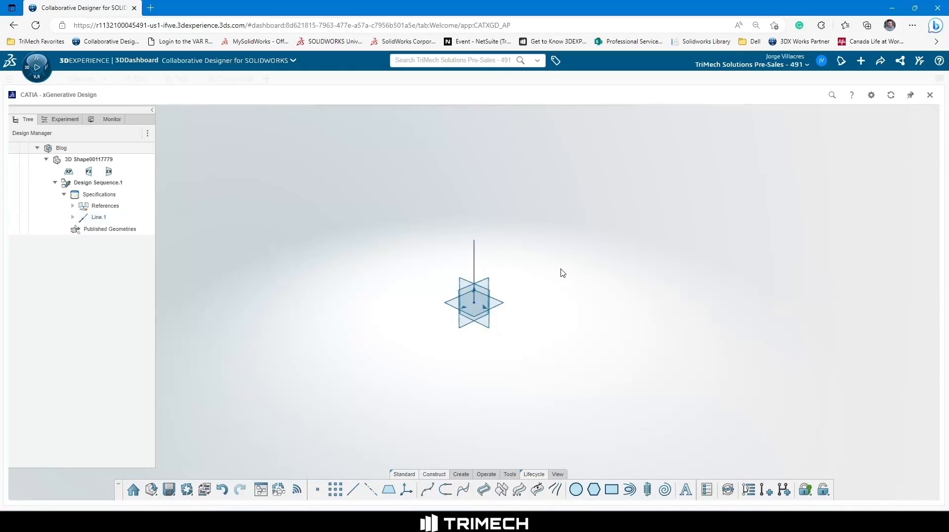
# Divide the vertical line with a number of 5, without bounds or generated segments.
pyautogui.click(475, 261)
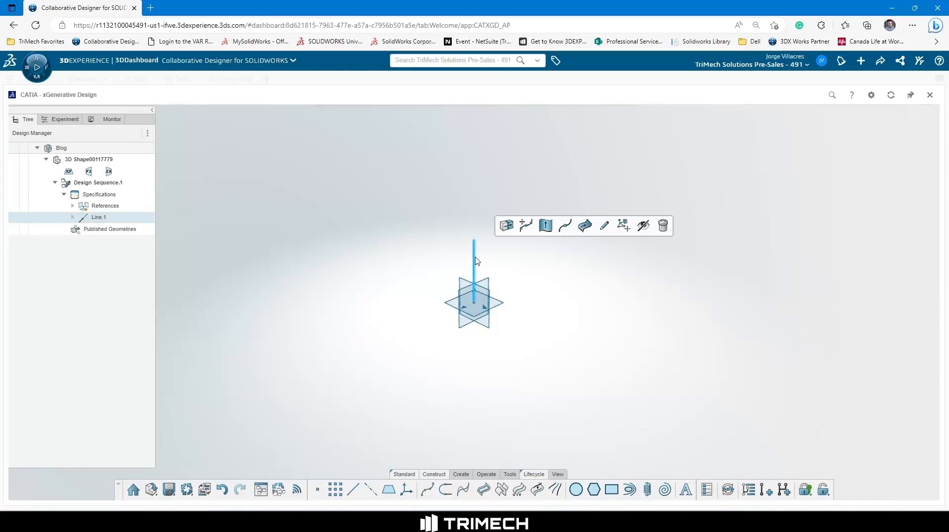
pyautogui.click(530, 229)
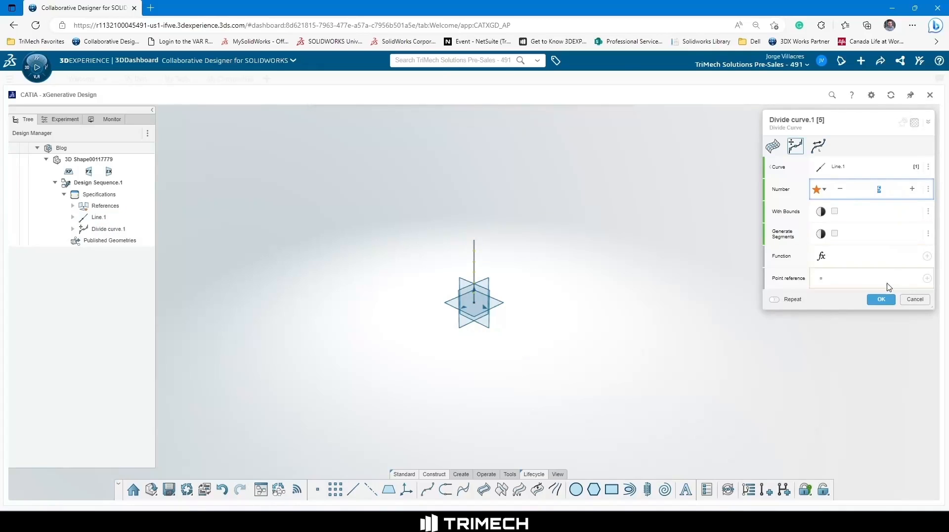
pyautogui.click(883, 300)
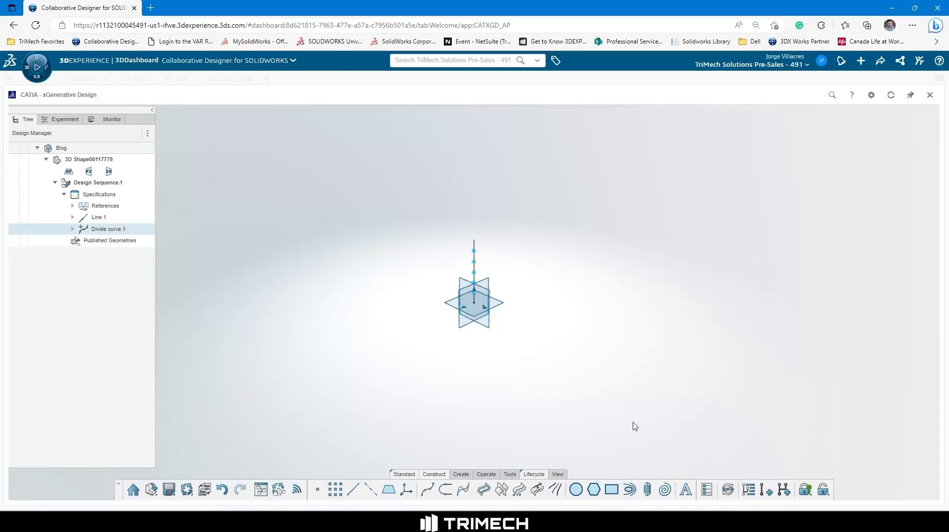
# Create polygons centred on the division points, supported by the xy plane, with 5 sides and a 50 mm radius.
pyautogui.click(594, 490)
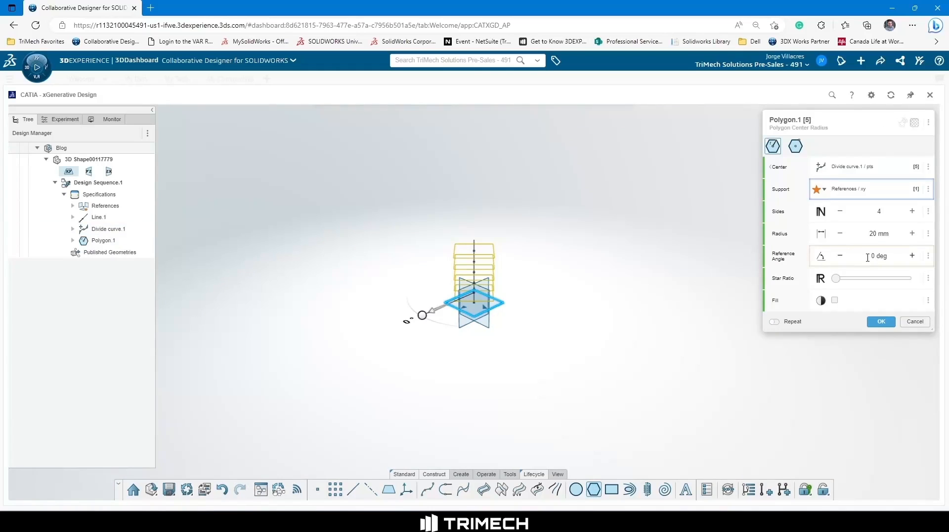
pyautogui.click(874, 235)
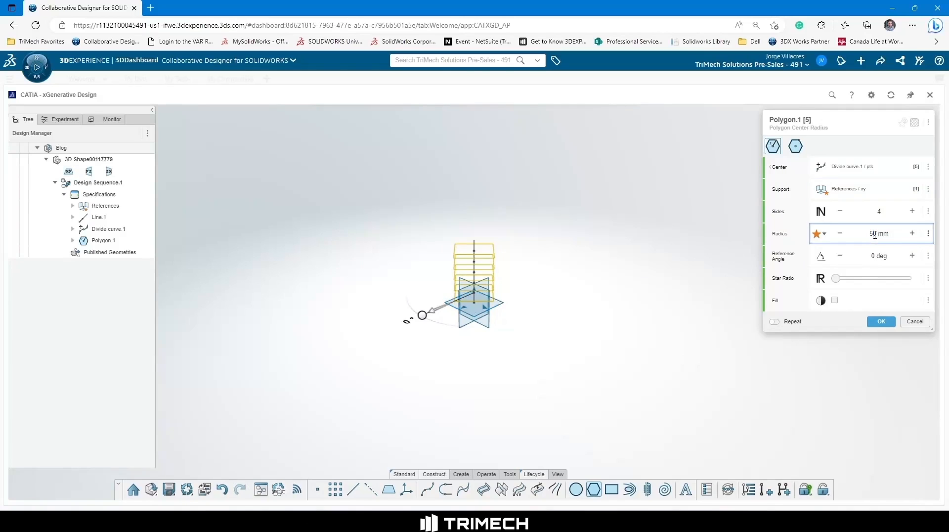
pyautogui.press('Return')
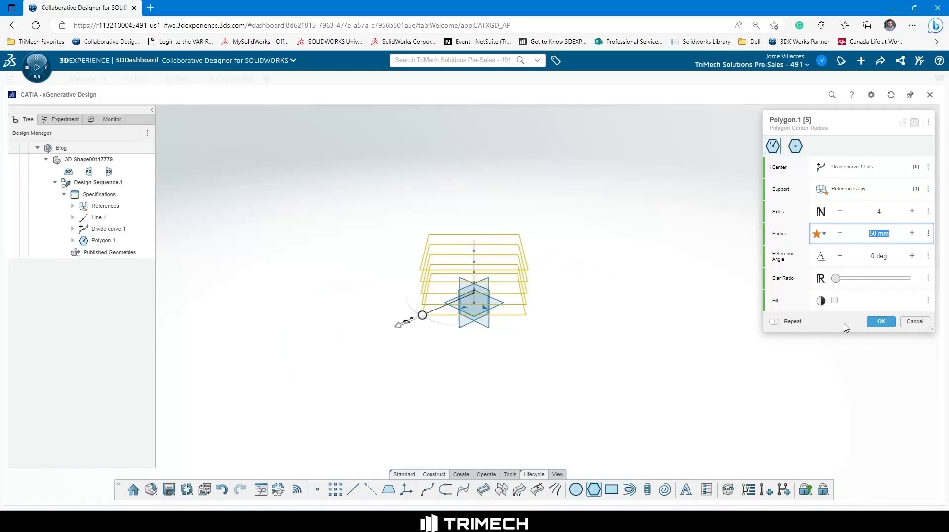
pyautogui.click(912, 212)
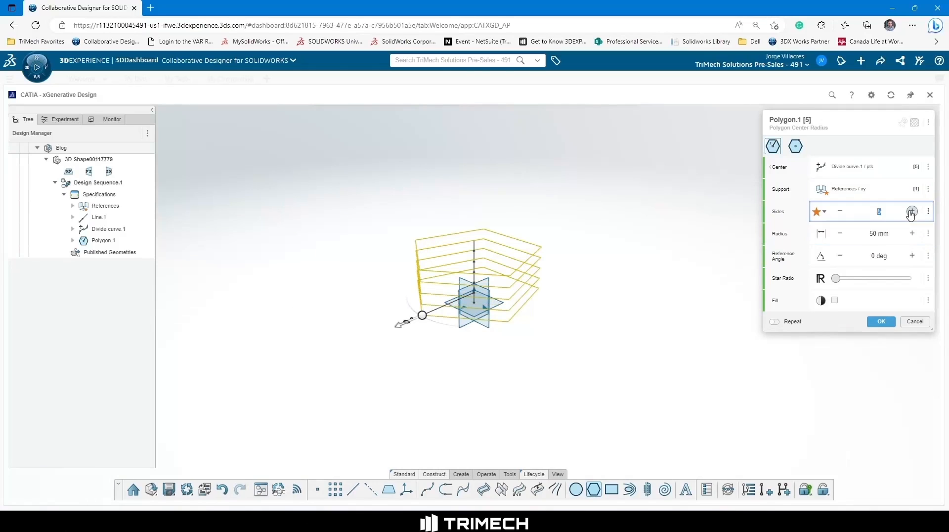
pyautogui.click(880, 324)
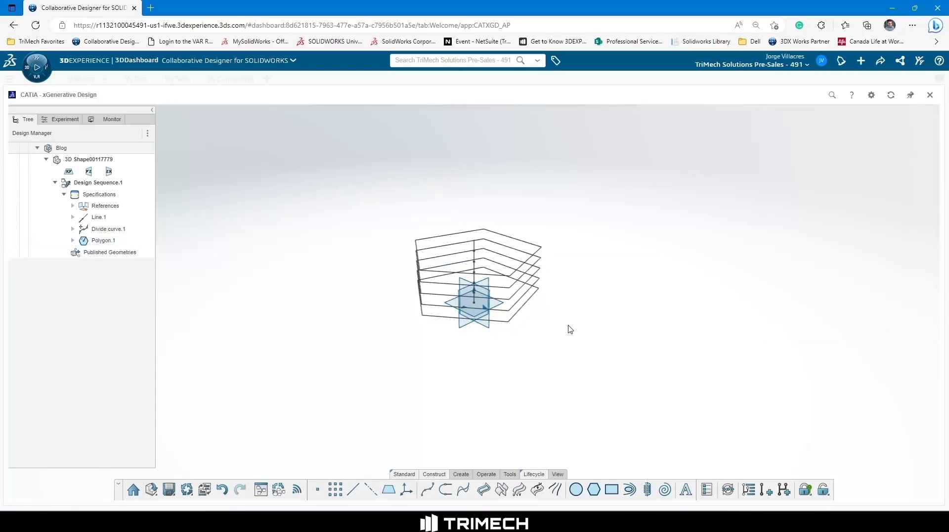
# Loft a surface through the stacked polygons, using the whole polygon set as sections.
pyautogui.click(462, 475)
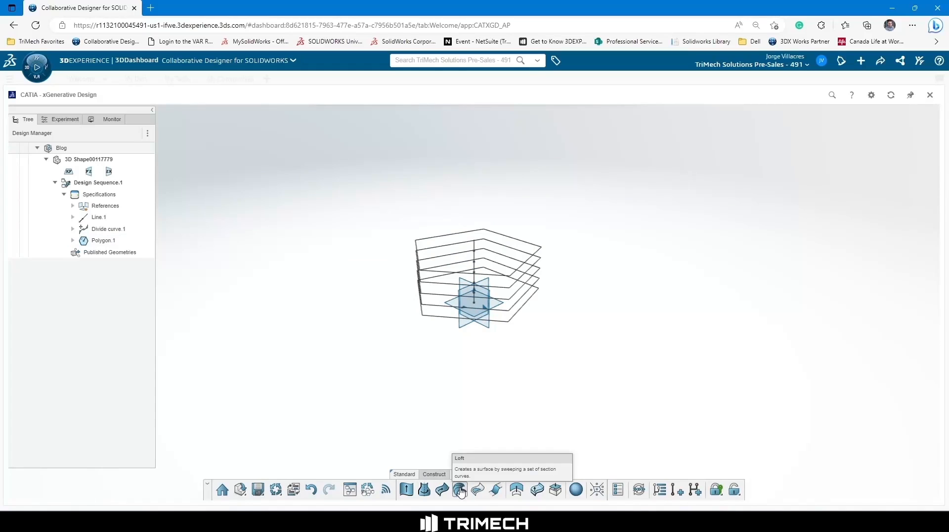
pyautogui.click(459, 490)
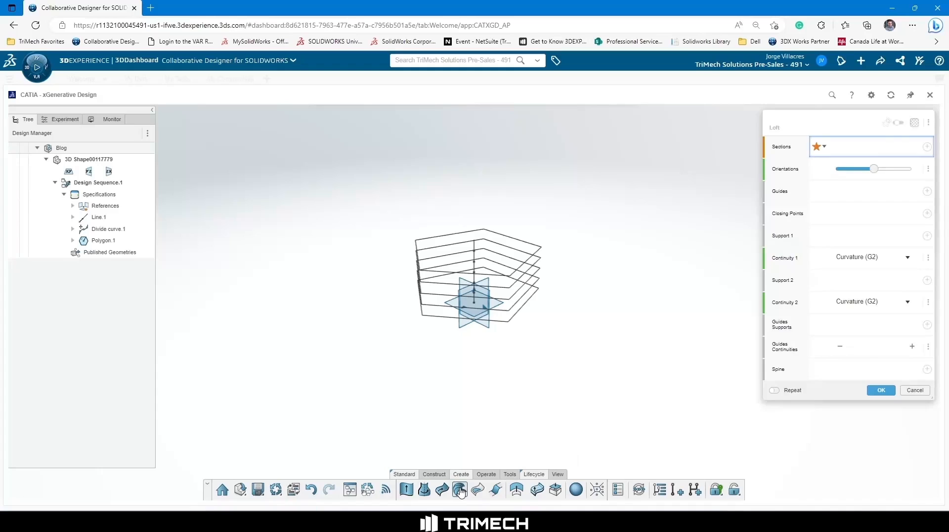
pyautogui.click(517, 273)
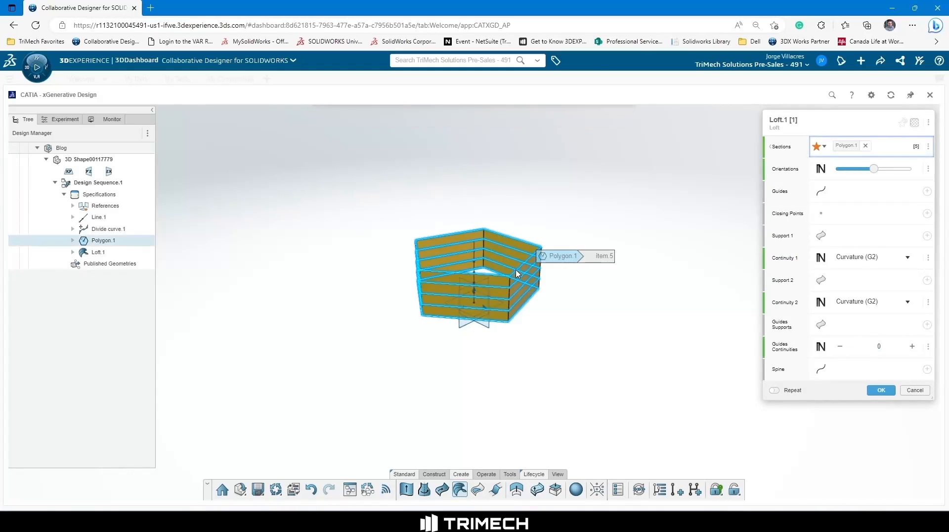
pyautogui.click(878, 392)
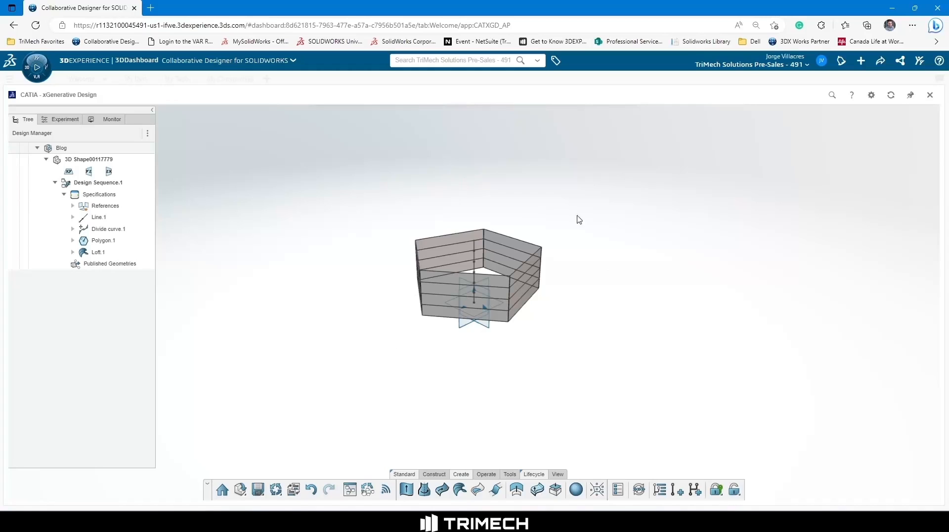
# Display the design graph and add a Size node below the Line node.
pyautogui.click(349, 490)
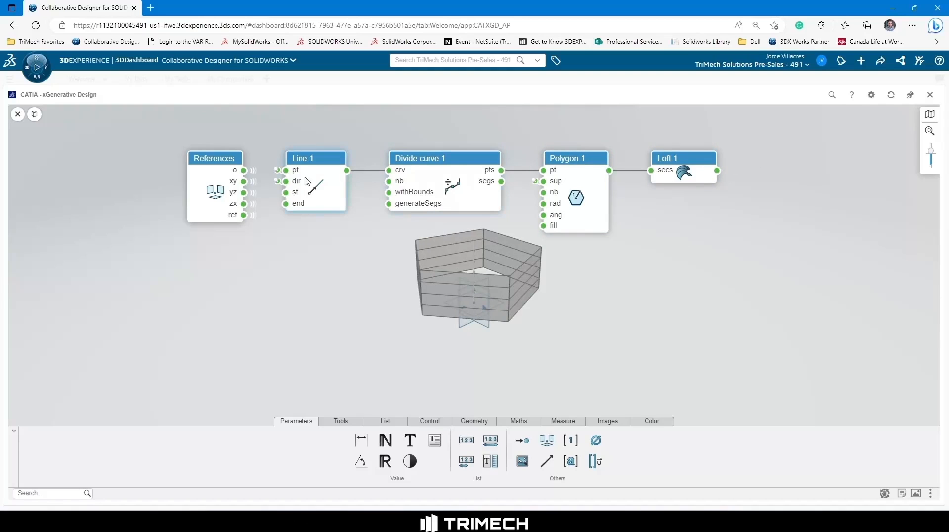
pyautogui.click(64, 492)
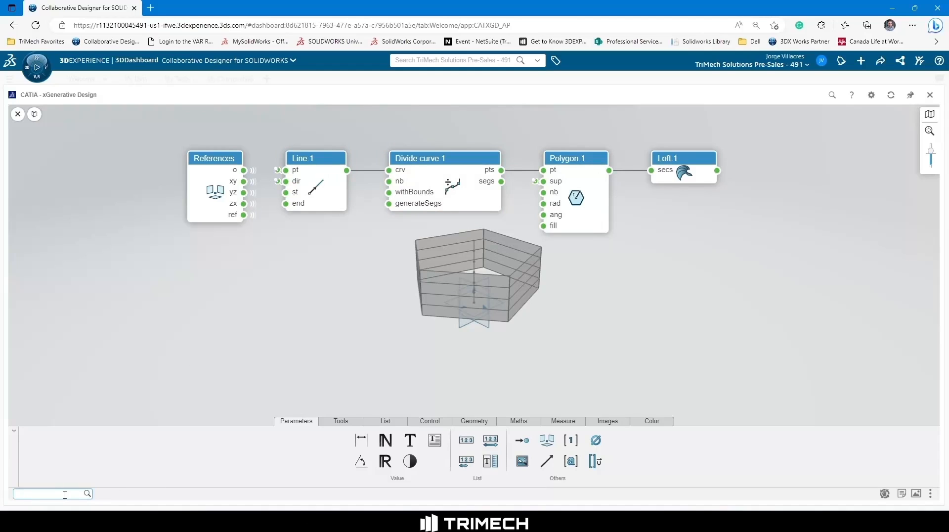
pyautogui.write('siz')
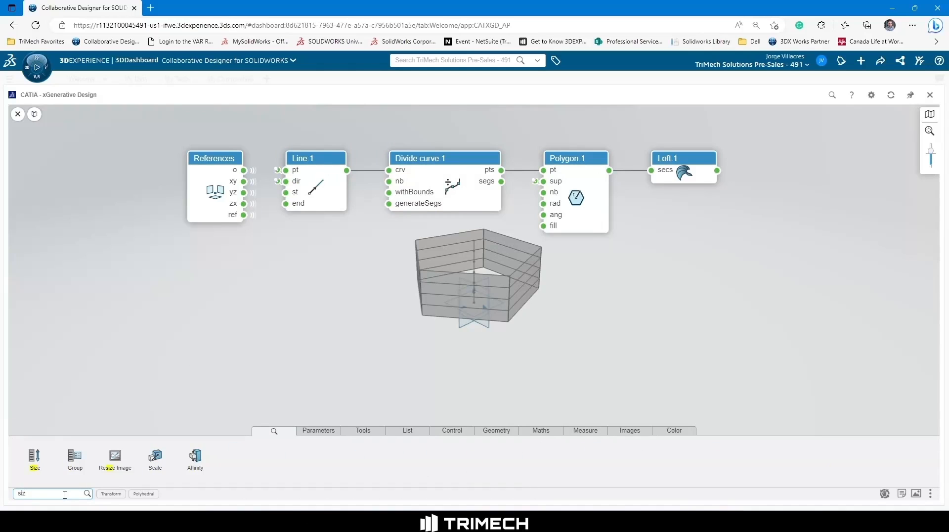
pyautogui.moveTo(32, 467)
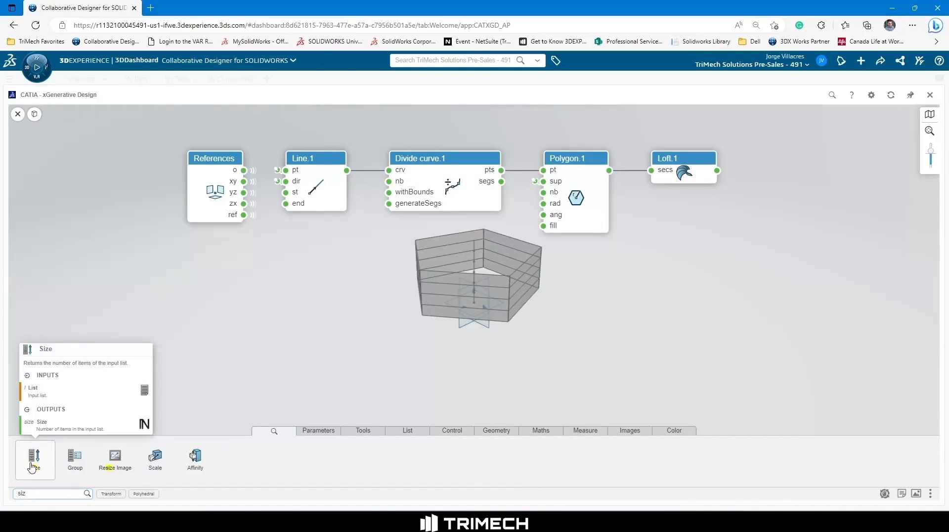
pyautogui.moveTo(32, 467); pyautogui.dragTo(188, 396)
pyautogui.moveTo(255, 340); pyautogui.dragTo(265, 336)
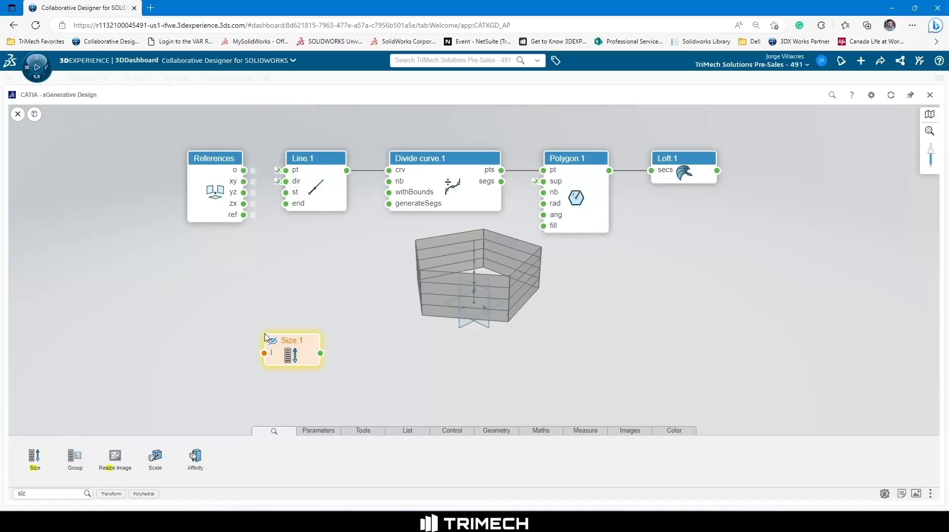
# Find the Sequence operator and add its node to the graph beside the Size node.
pyautogui.click(51, 491)
pyautogui.click(52, 491)
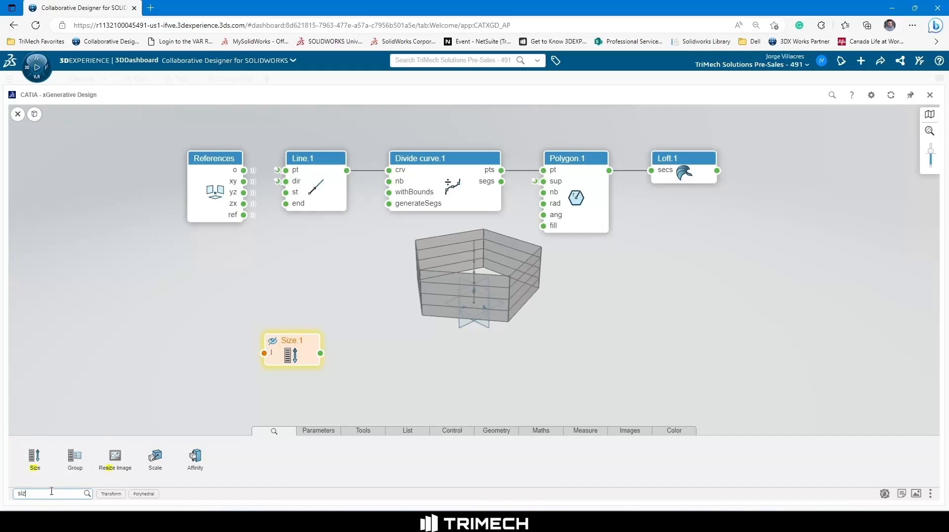
pyautogui.doubleClick(20, 493)
pyautogui.write('se')
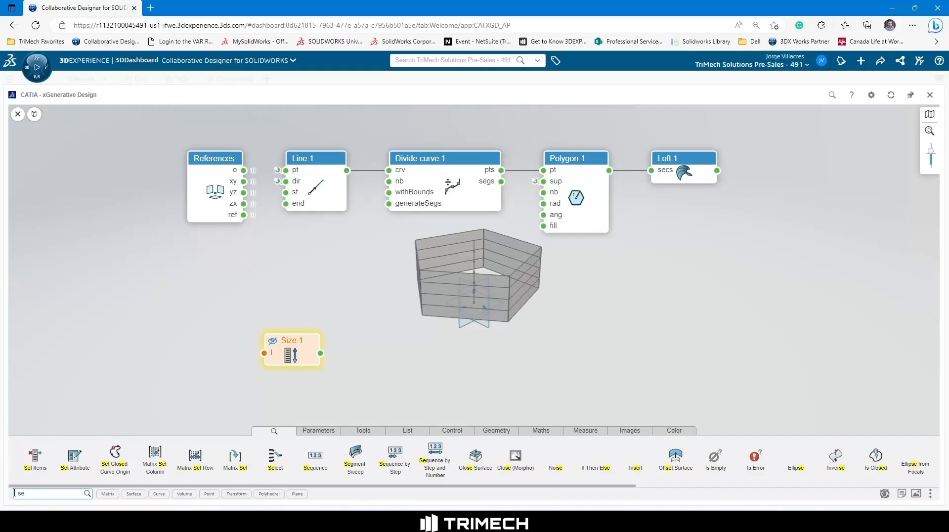
pyautogui.write('q')
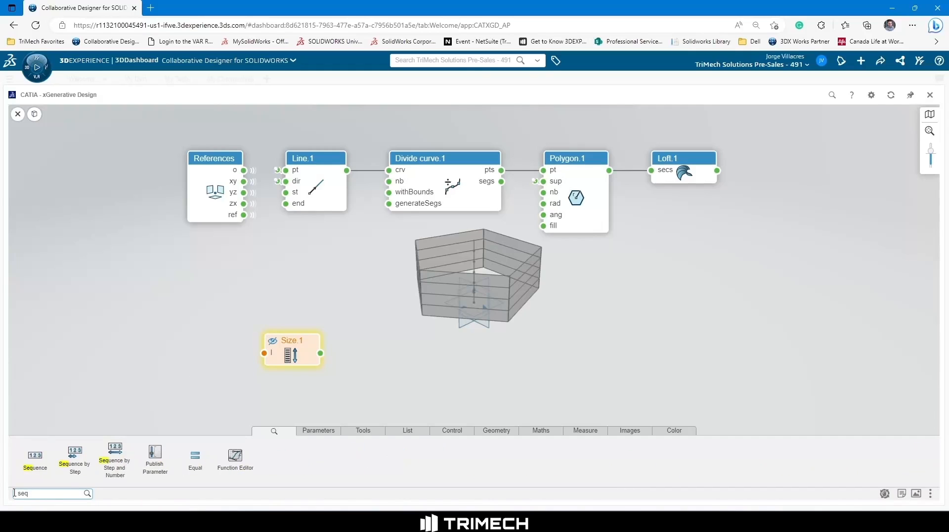
pyautogui.moveTo(28, 468)
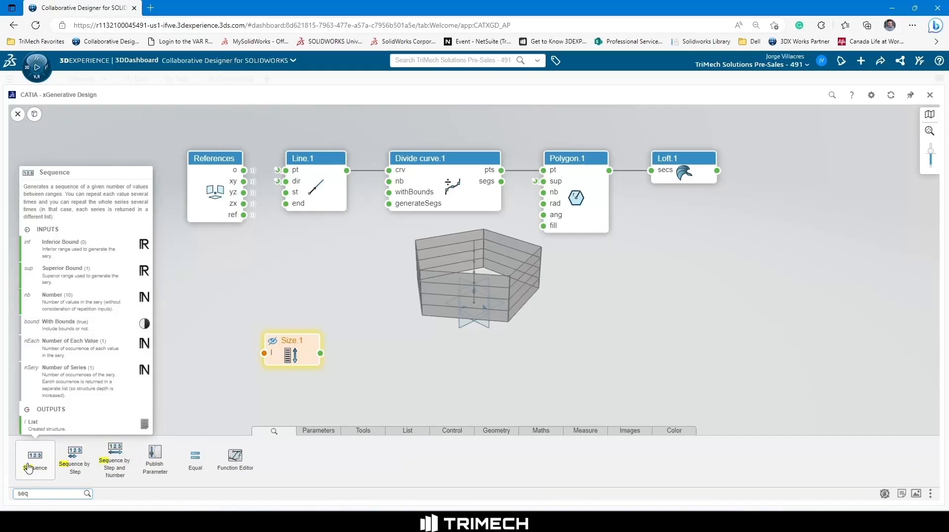
pyautogui.moveTo(29, 468); pyautogui.dragTo(427, 343)
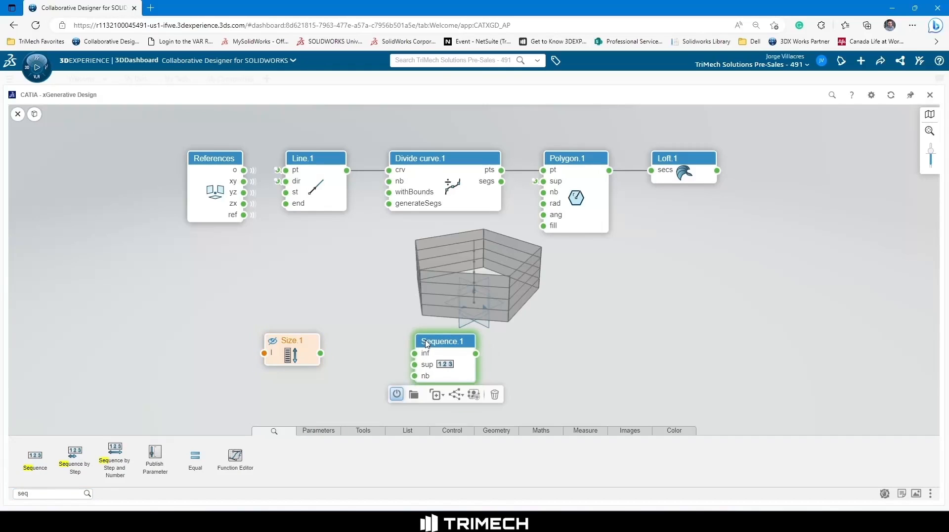
pyautogui.moveTo(427, 343); pyautogui.dragTo(434, 346)
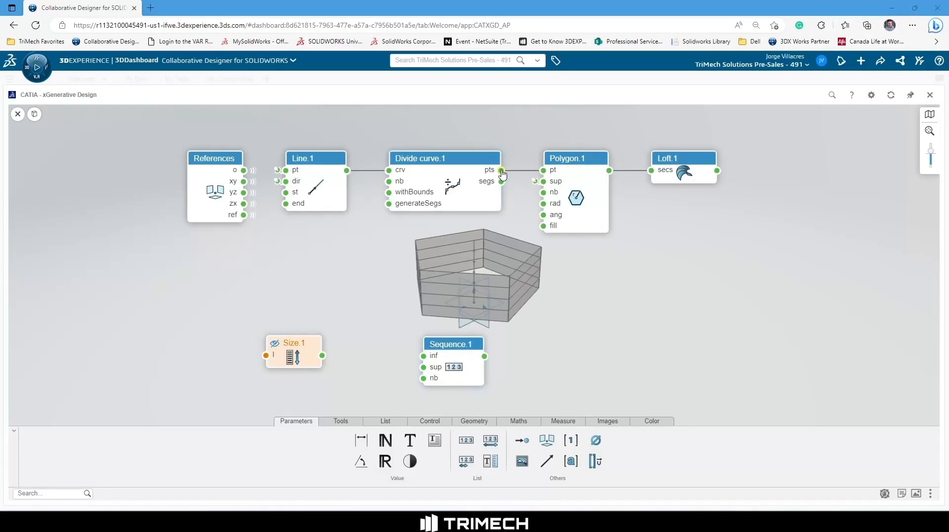
# Connect the Divide curve node's pts output to the Size node's list input.
pyautogui.moveTo(502, 173)
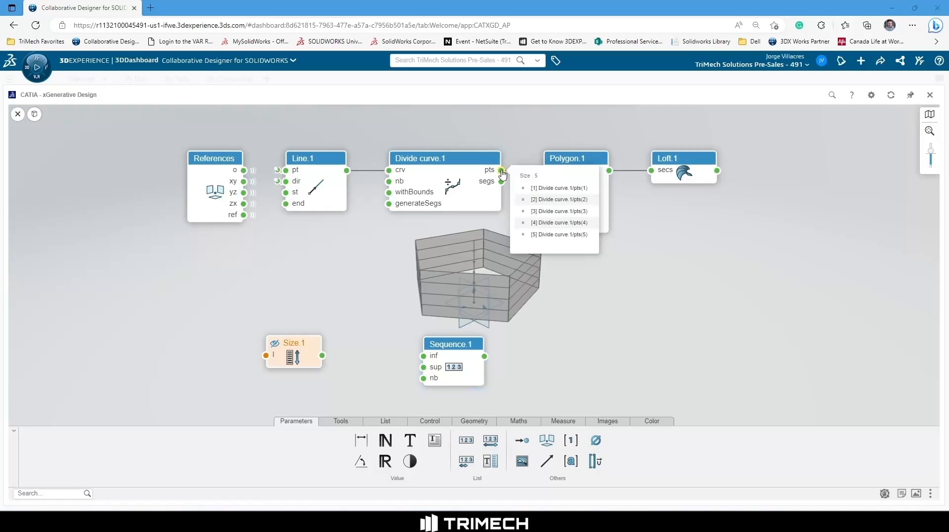
pyautogui.moveTo(502, 173); pyautogui.dragTo(266, 355)
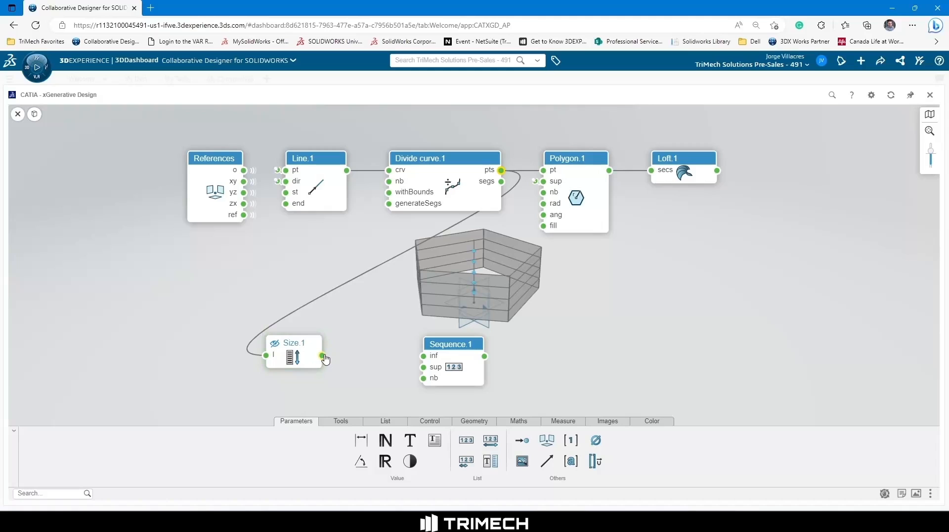
# Connect the Size node's output to the Sequence node's nb input and set the sequence's sup value to 90deg.
pyautogui.moveTo(323, 356); pyautogui.dragTo(421, 380)
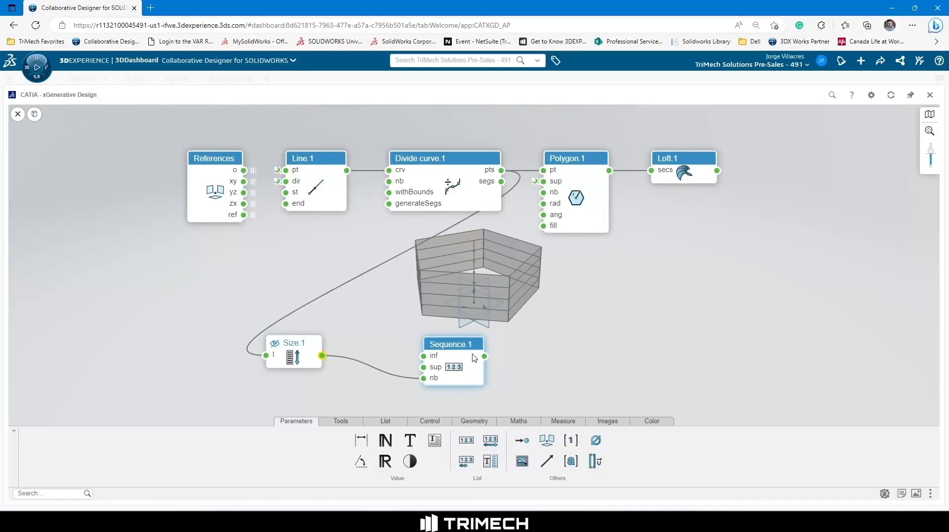
pyautogui.moveTo(458, 358)
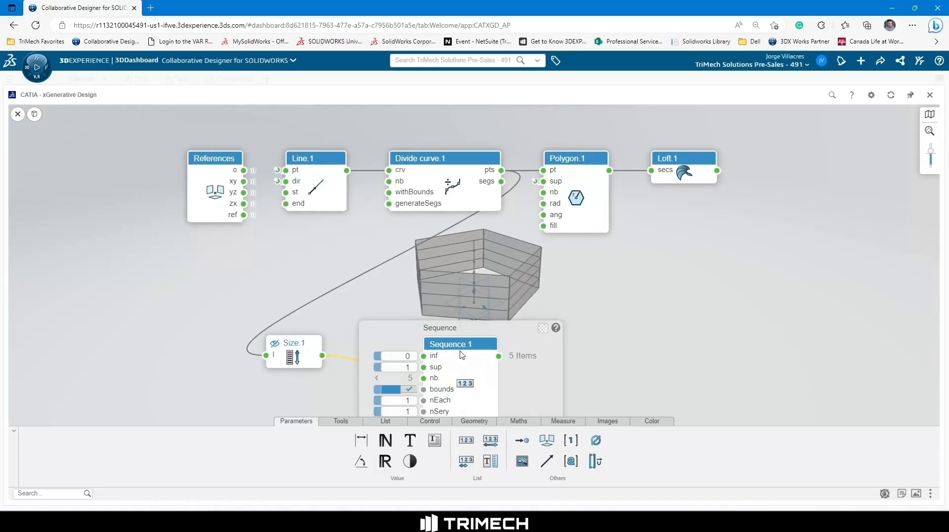
pyautogui.moveTo(465, 345); pyautogui.dragTo(464, 314)
pyautogui.moveTo(455, 330)
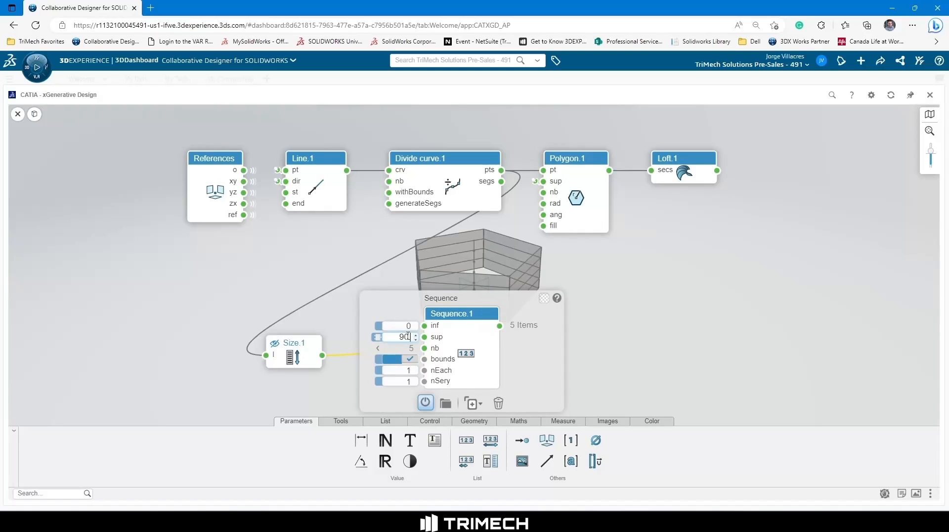
pyautogui.write('deg')
pyautogui.click(667, 351)
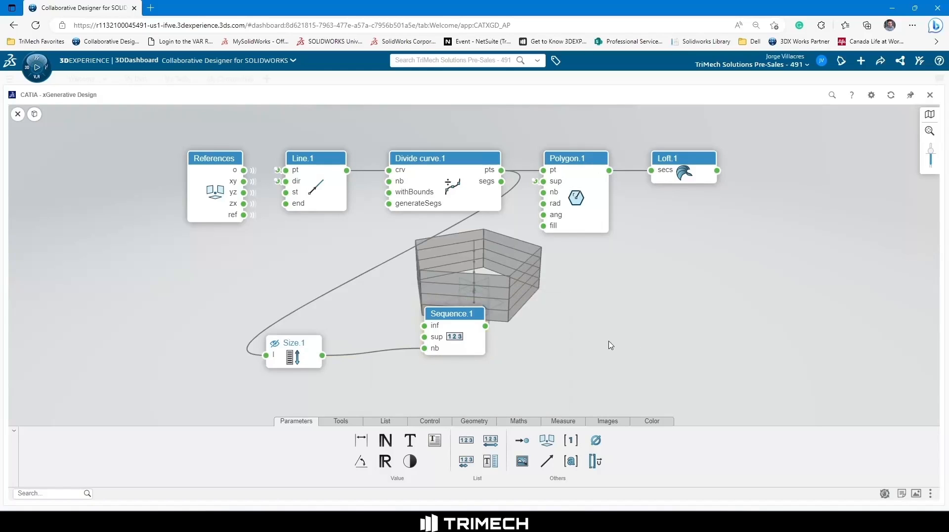
# Reposition the Sequence node beside the Size node and connect its output to the Polygon node's ang input.
pyautogui.moveTo(490, 329)
pyautogui.moveTo(456, 314); pyautogui.dragTo(542, 221)
pyautogui.moveTo(479, 354)
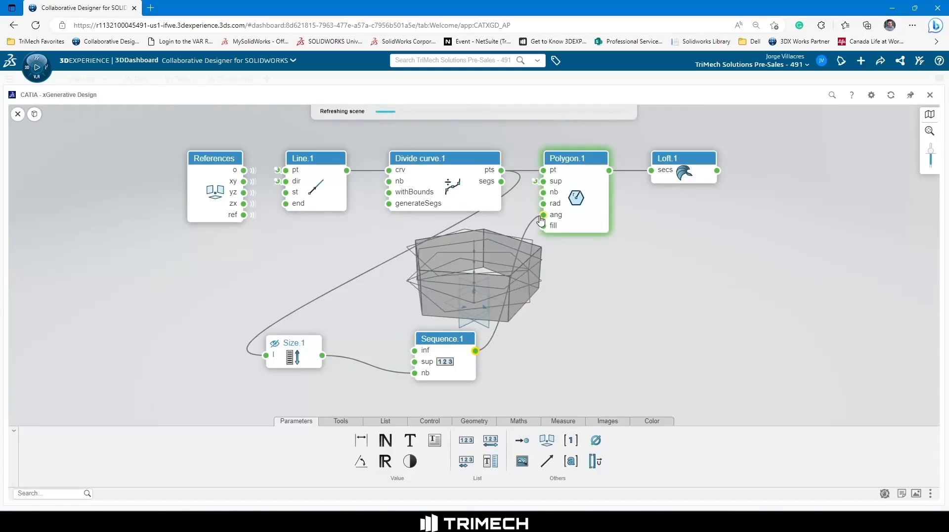
pyautogui.doubleClick(608, 307)
pyautogui.doubleClick(619, 276)
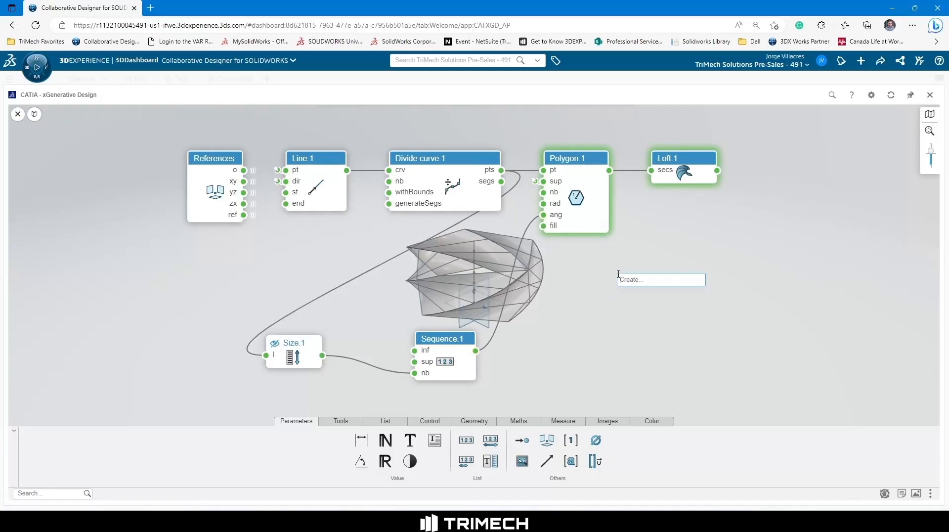
pyautogui.click(614, 315)
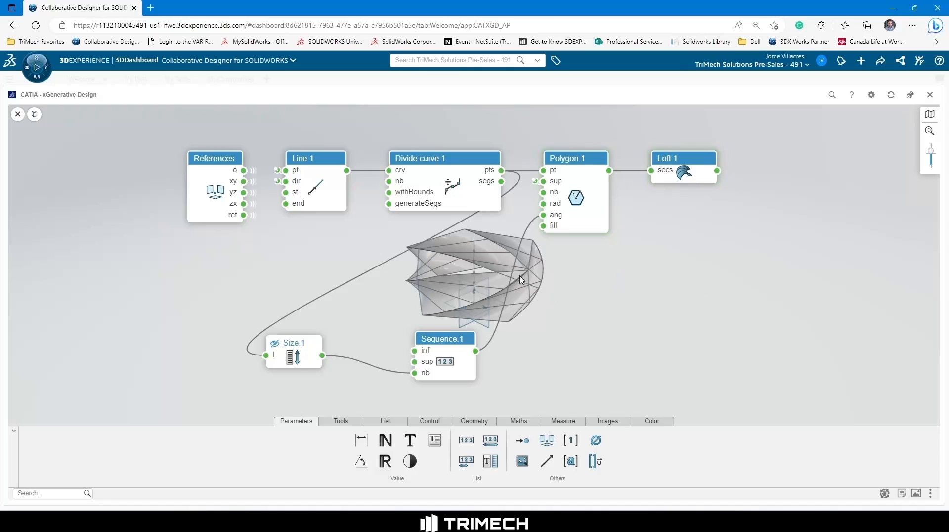
# Close the design graph and inspect the lofted polygon shape in the 3D view.
pyautogui.click(911, 98)
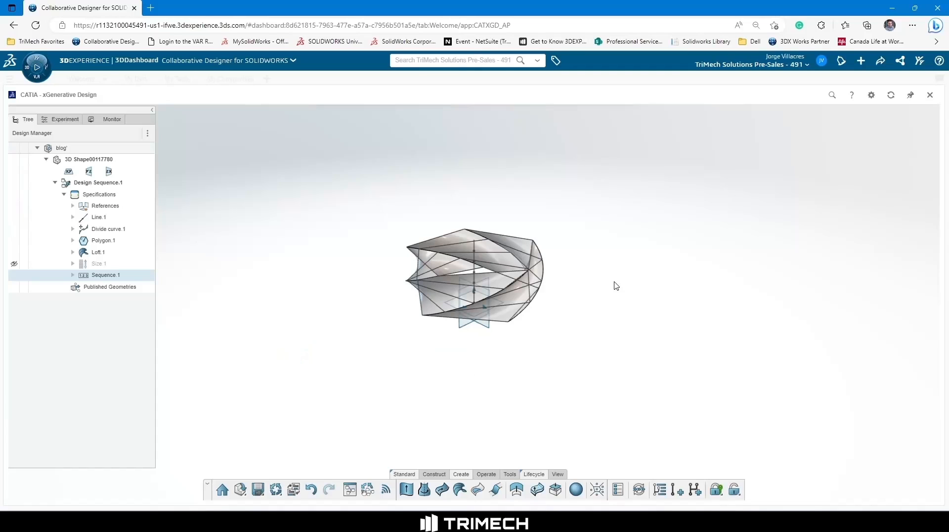
pyautogui.moveTo(506, 280)
pyautogui.mouseDown(button='middle')
pyautogui.moveTo(511, 318)
pyautogui.moveTo(536, 297)
pyautogui.moveTo(500, 279)
pyautogui.mouseUp(button='middle')
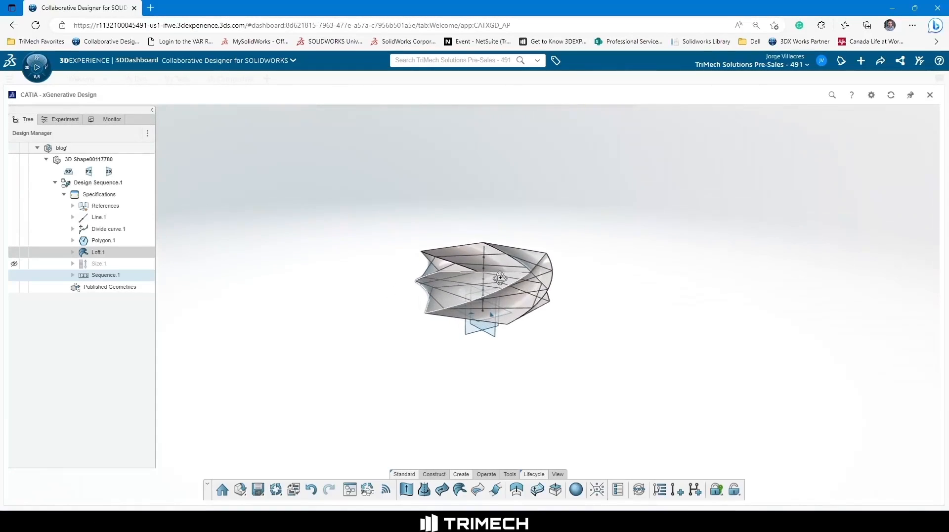